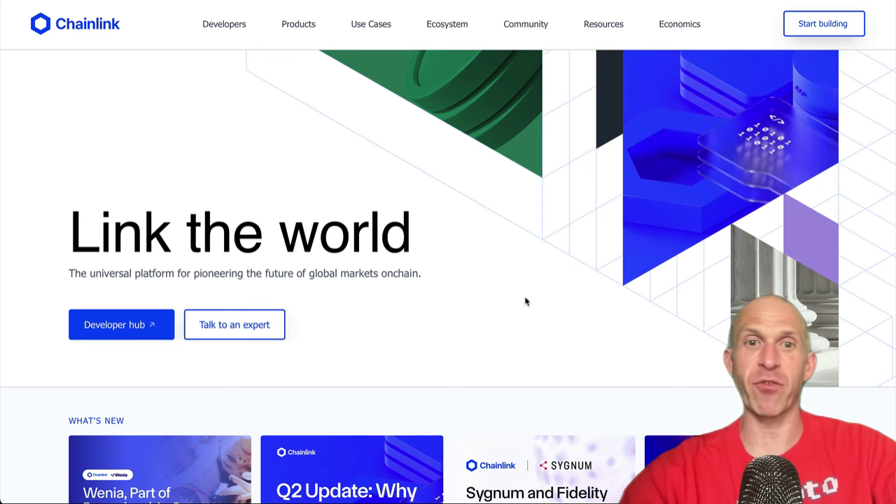
Review chain.link's Platform overview and its $12,549,955,516,514 Total Transaction Value Enabled info box.
scroll(472, 362, "down", 8)
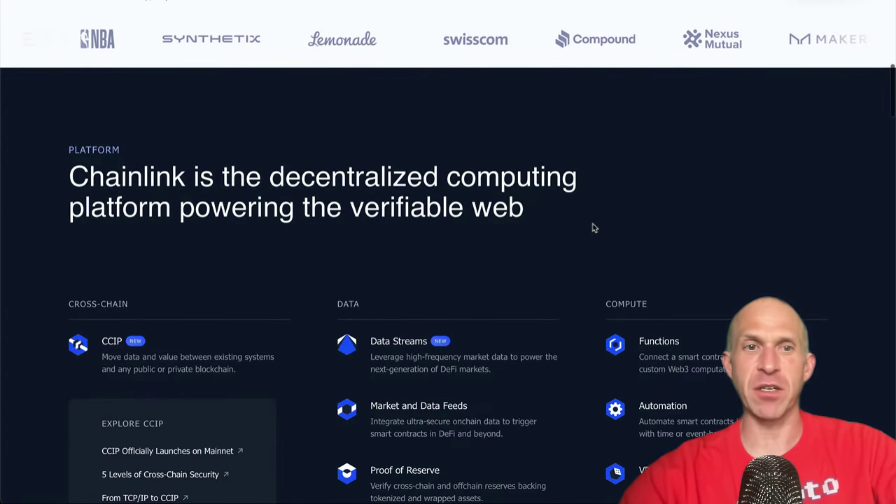
scroll(592, 229, "down", 1)
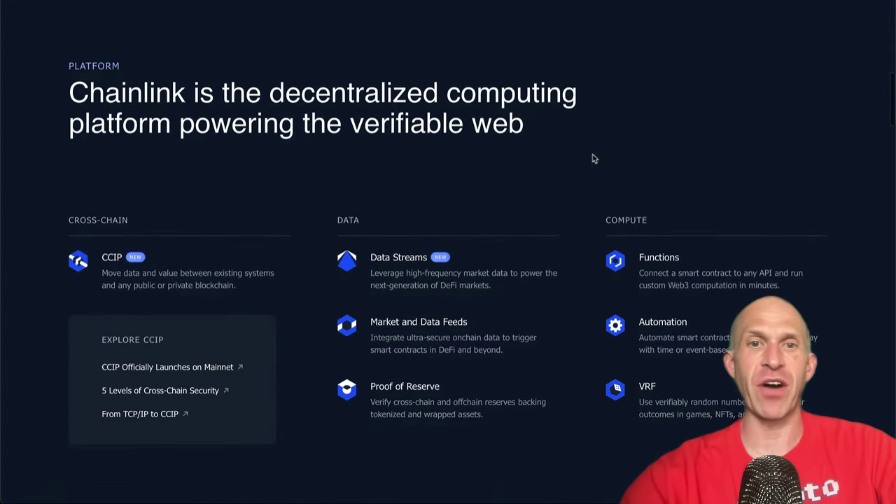
scroll(592, 158, "down", 1)
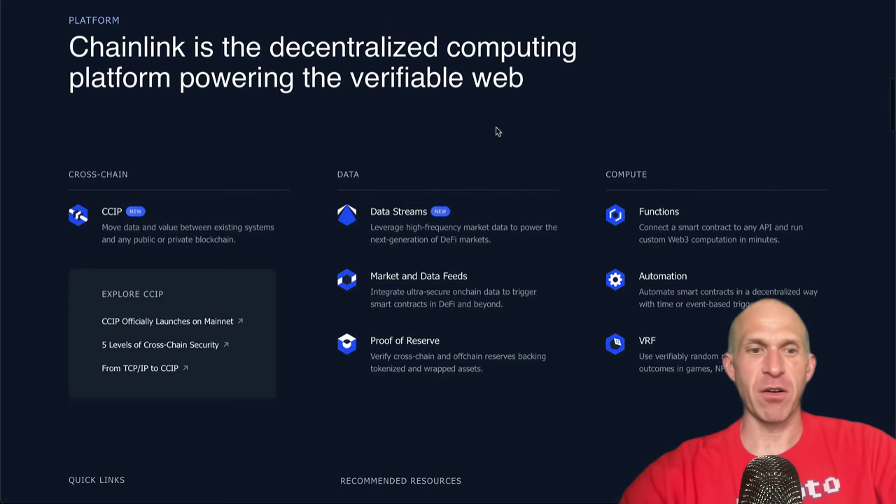
scroll(496, 133, "down", 10)
scroll(496, 132, "down", 9)
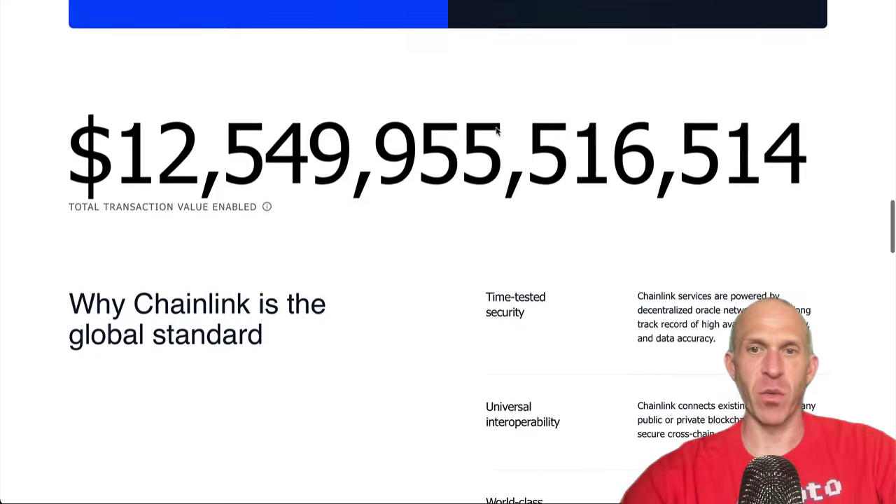
scroll(496, 133, "up", 2)
scroll(497, 132, "up", 2)
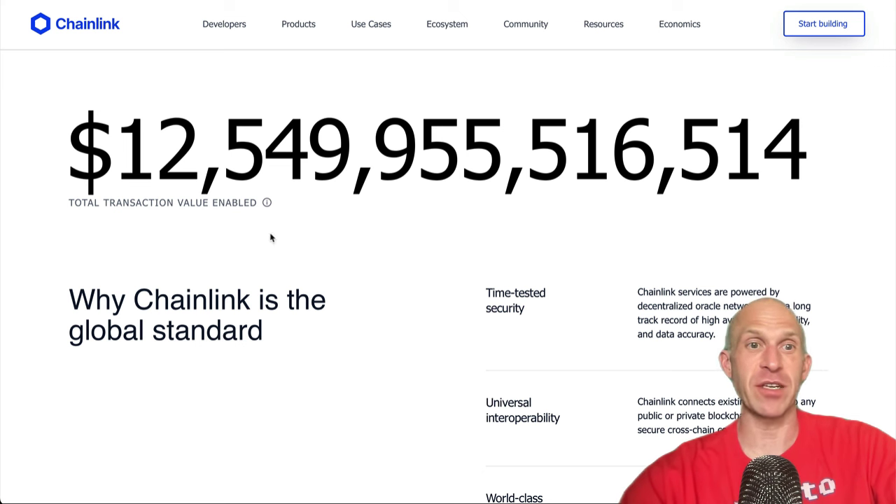
mouse_move(267, 203)
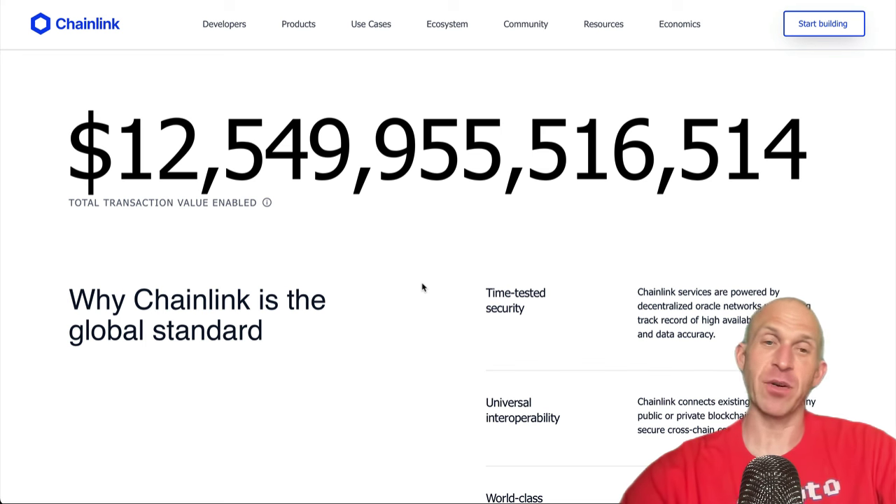
scroll(422, 288, "down", 1)
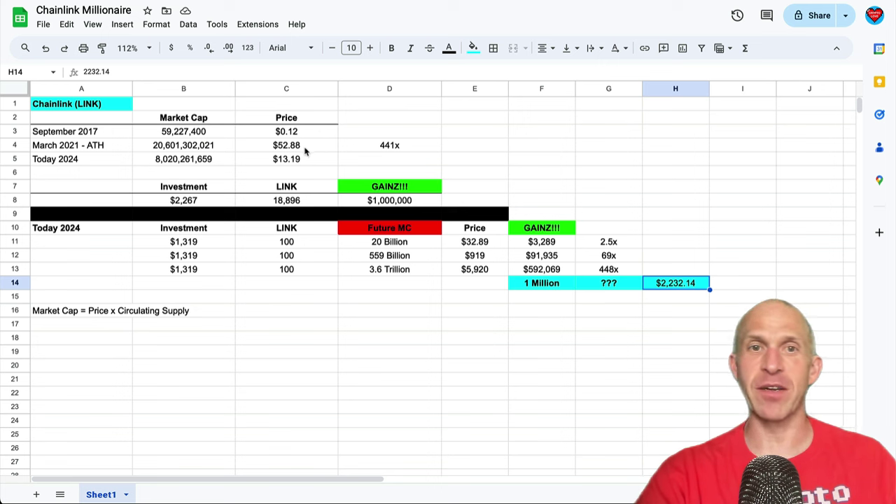
left_click(423, 151)
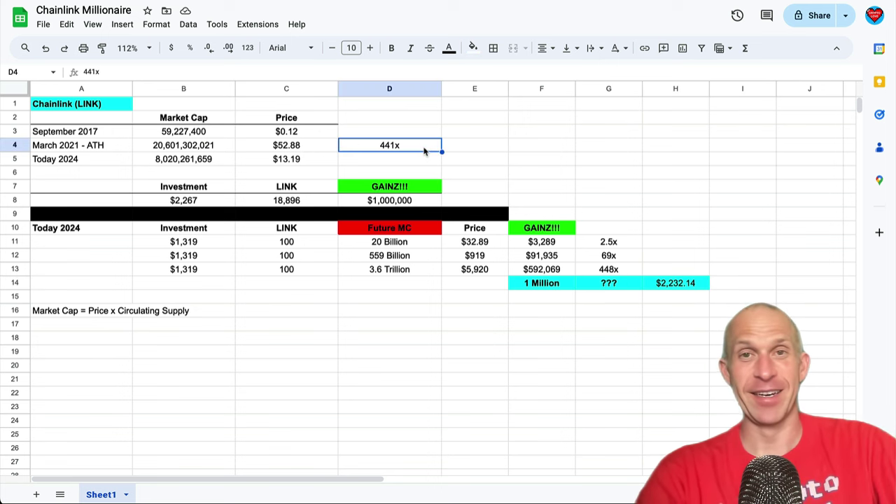
left_click(210, 203)
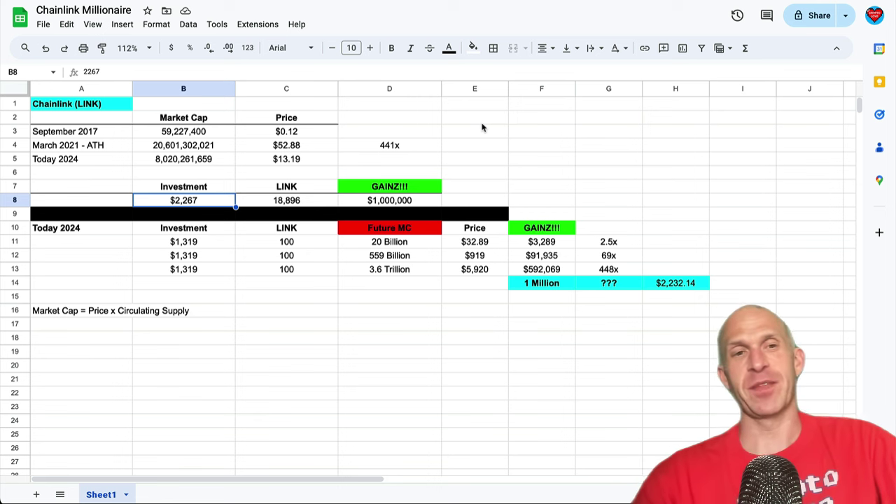
left_click(101, 228)
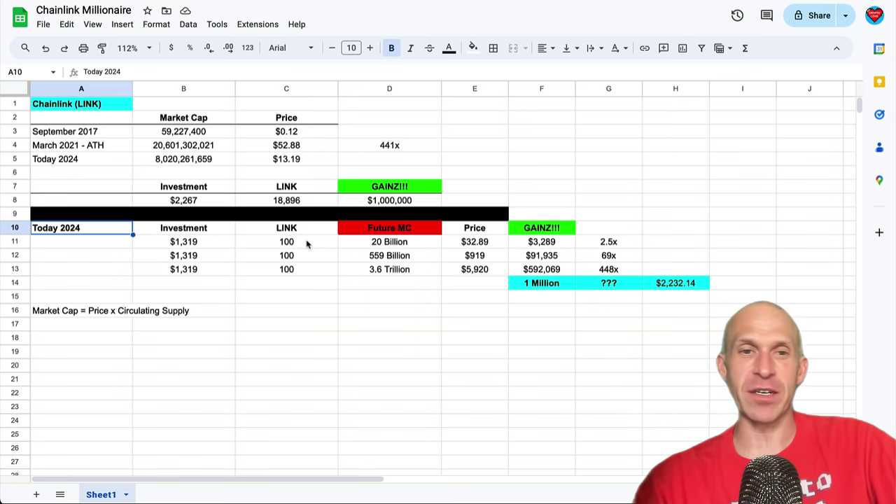
left_click(318, 163)
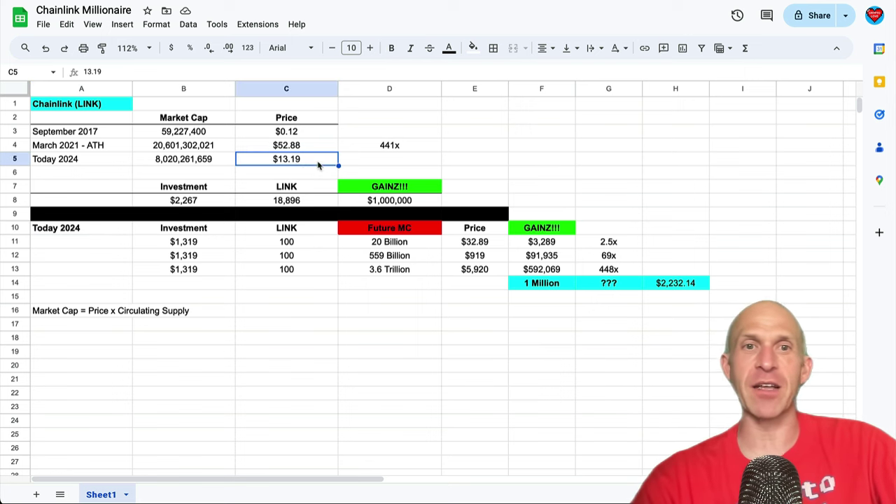
left_click(213, 245)
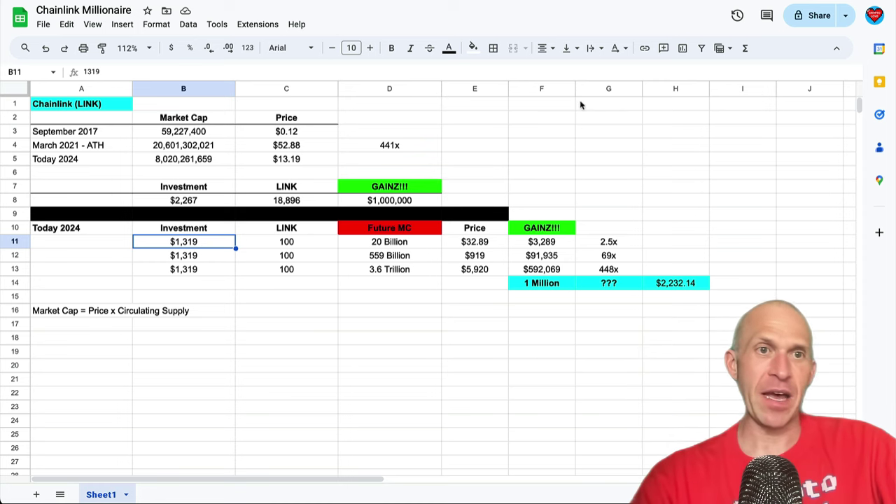
left_click(778, 3)
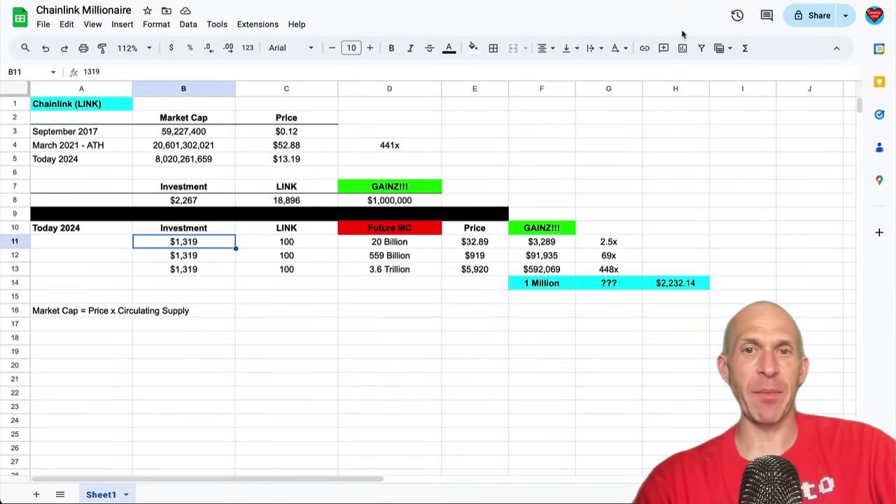
left_click(628, 245)
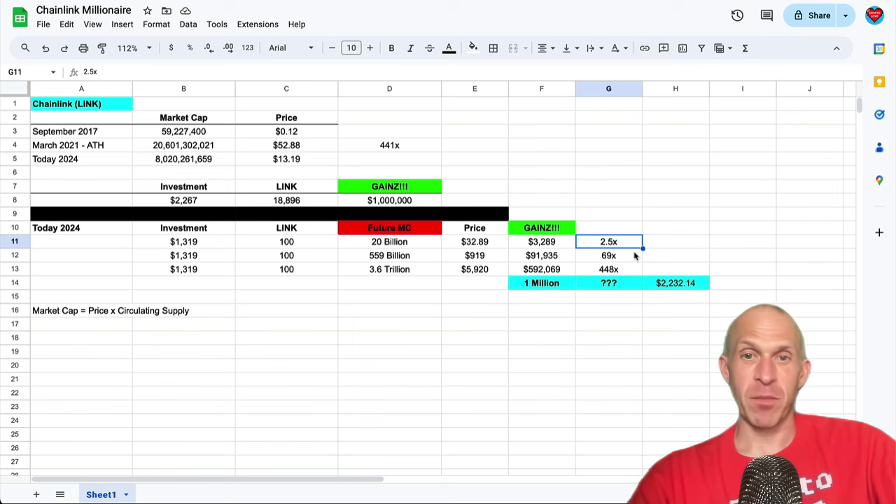
left_click(494, 242)
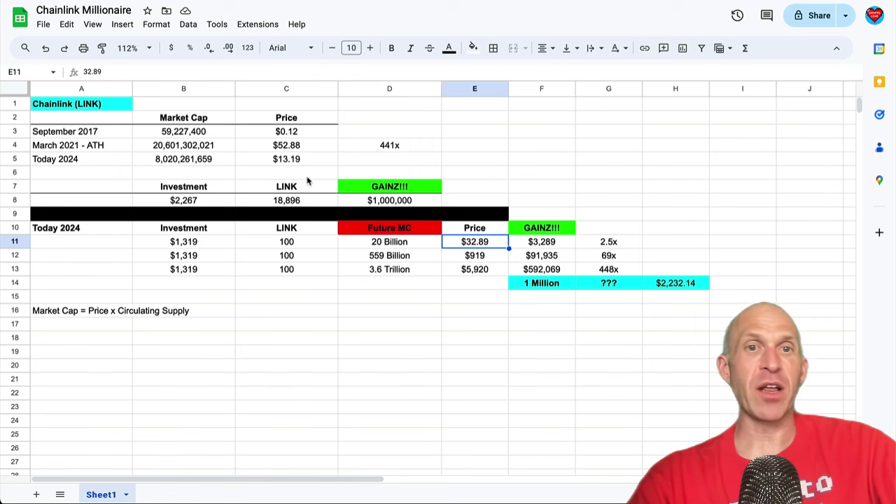
left_click(561, 247)
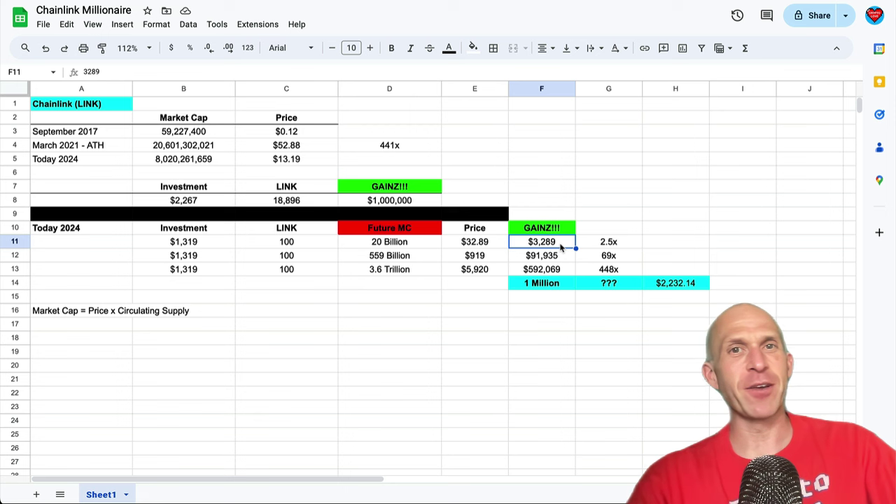
left_click(420, 259)
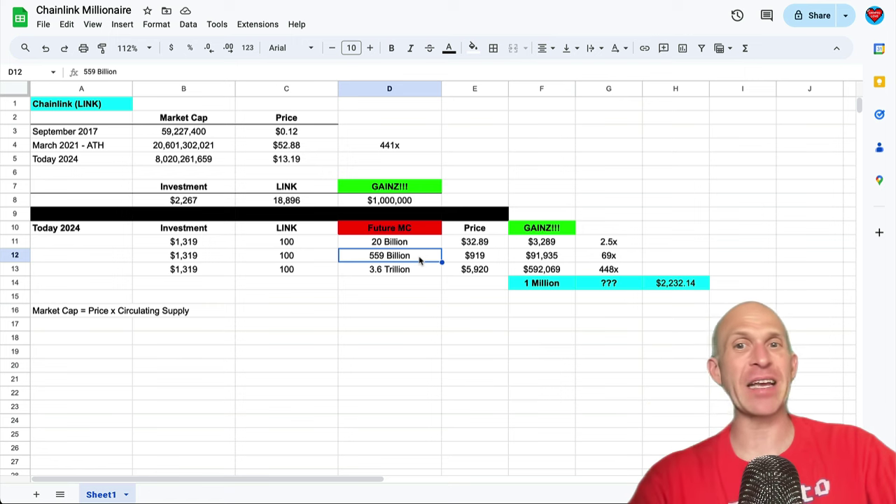
left_click(632, 257)
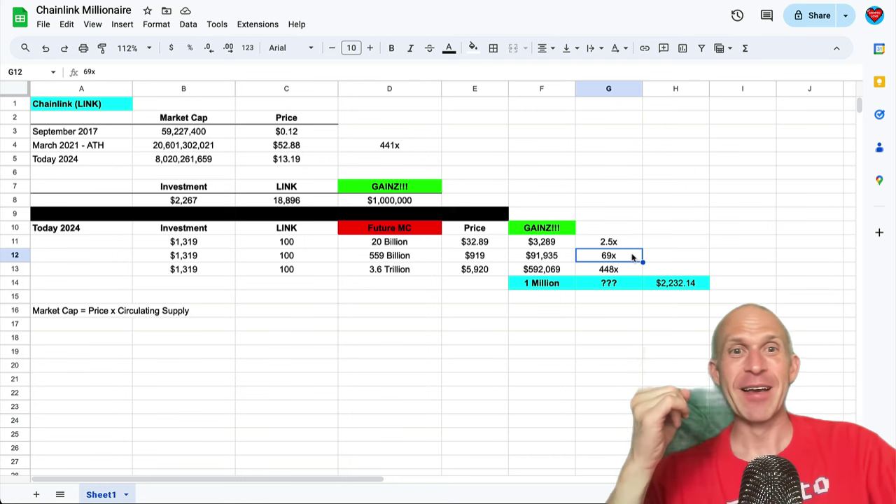
left_click(488, 255)
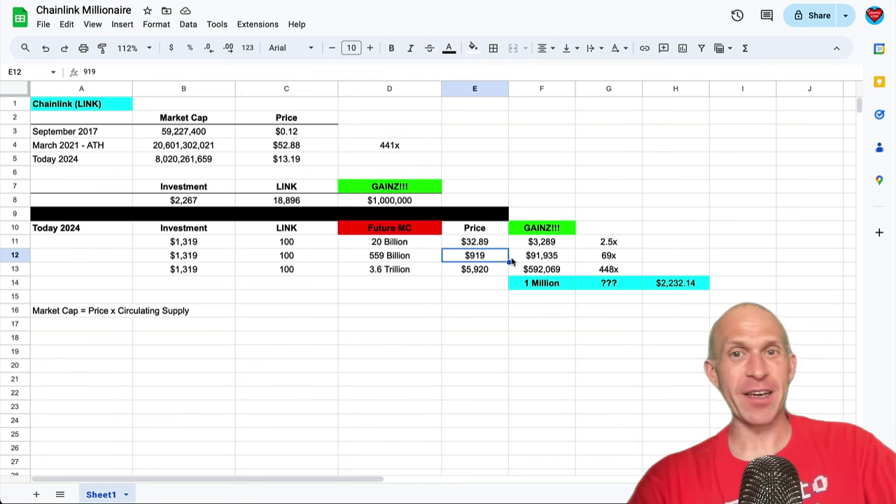
left_click(571, 259)
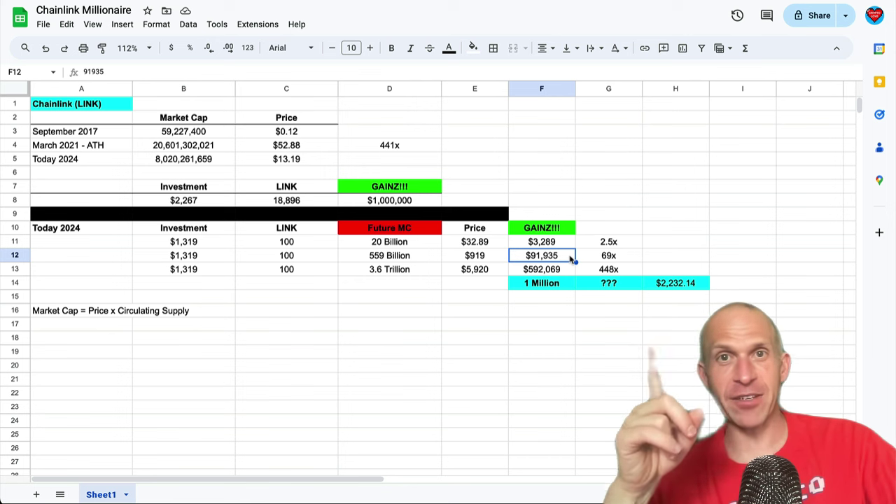
left_click(434, 273)
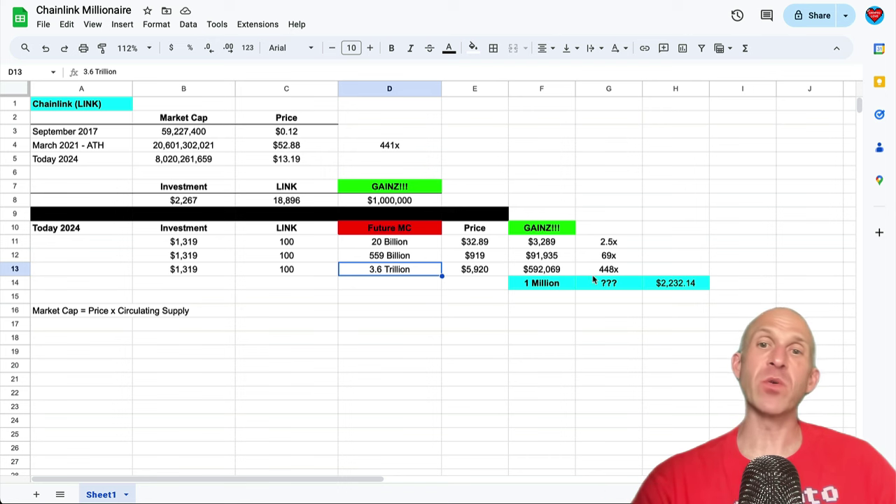
left_click(628, 273)
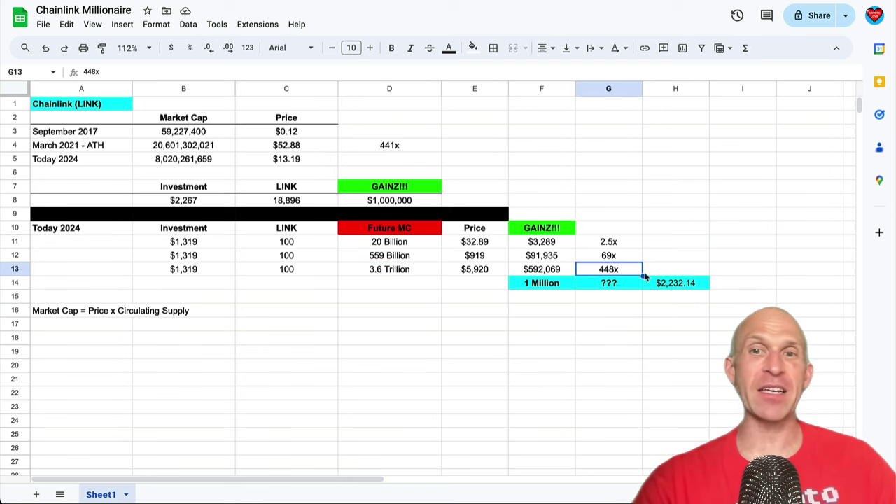
left_click(413, 147)
left_click(316, 136)
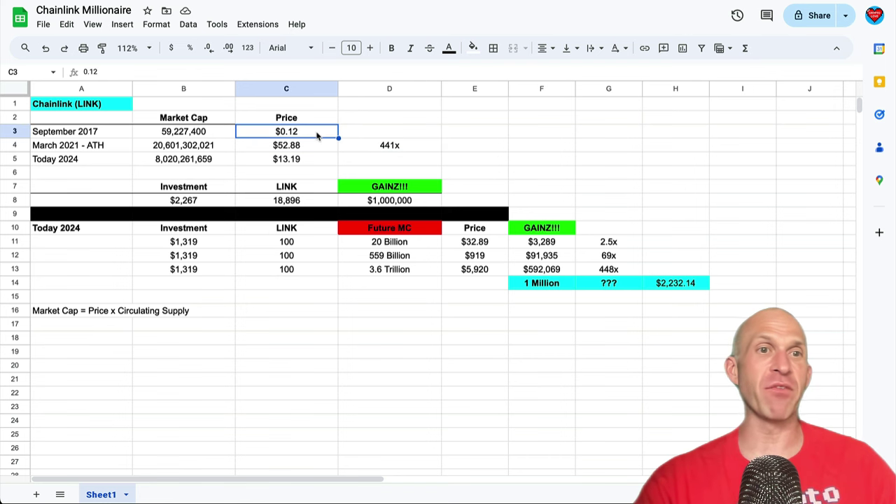
left_click(632, 271)
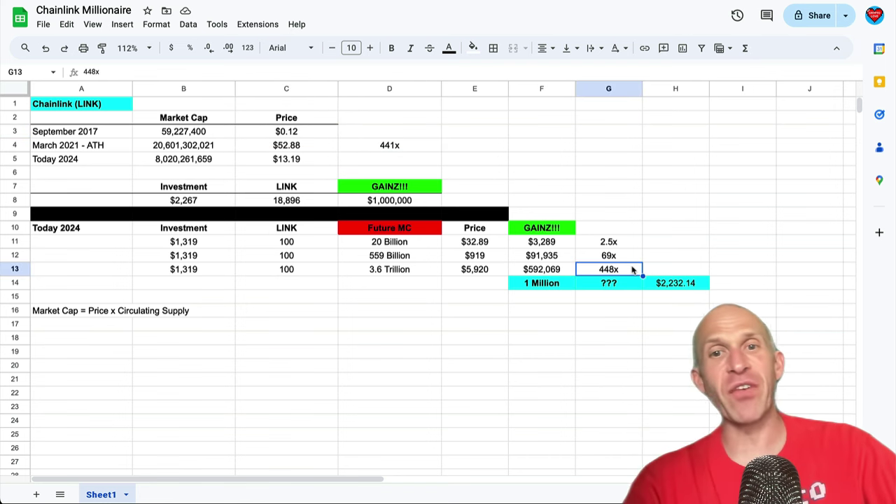
left_click(489, 272)
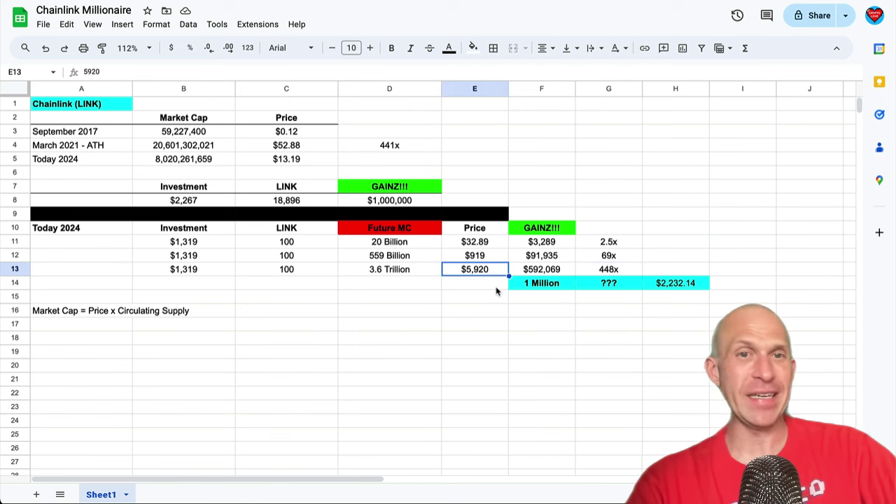
left_click(564, 271)
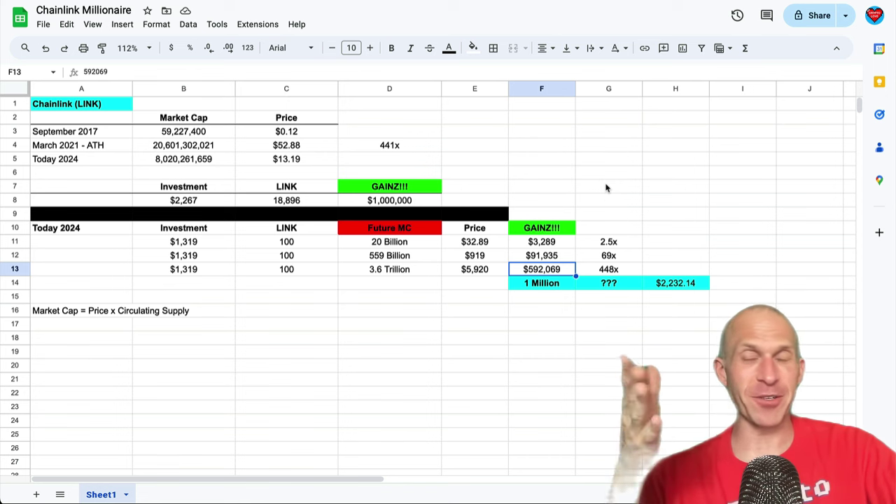
Review the 3.6 Trillion market cap scenario and the $2,232.14 in H14 needed for 1 Million.
left_click(419, 271)
left_click(698, 285)
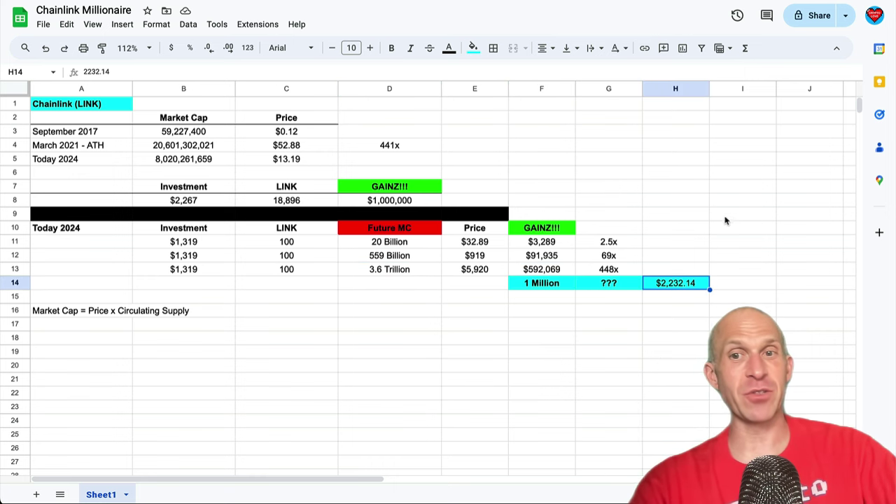